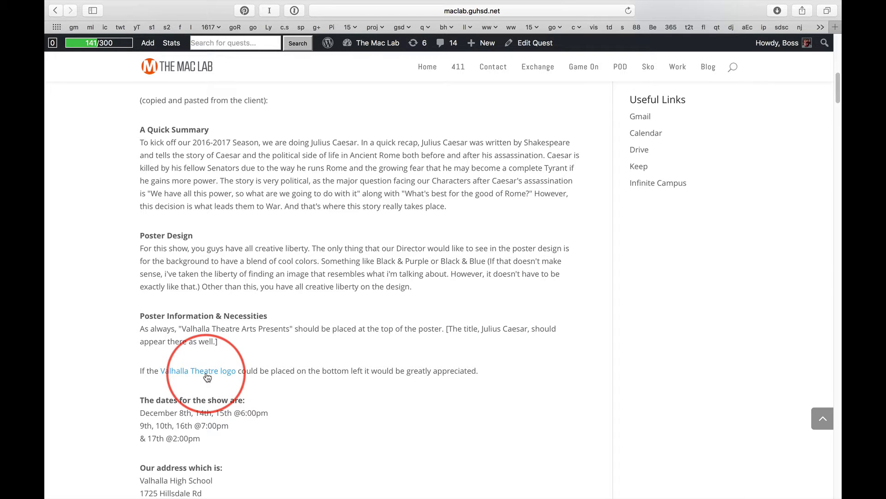
Review the poster background in Illustrator and Photoshop and the client's poster requirements in Safari, ending in Illustrator
key("super+Tab")
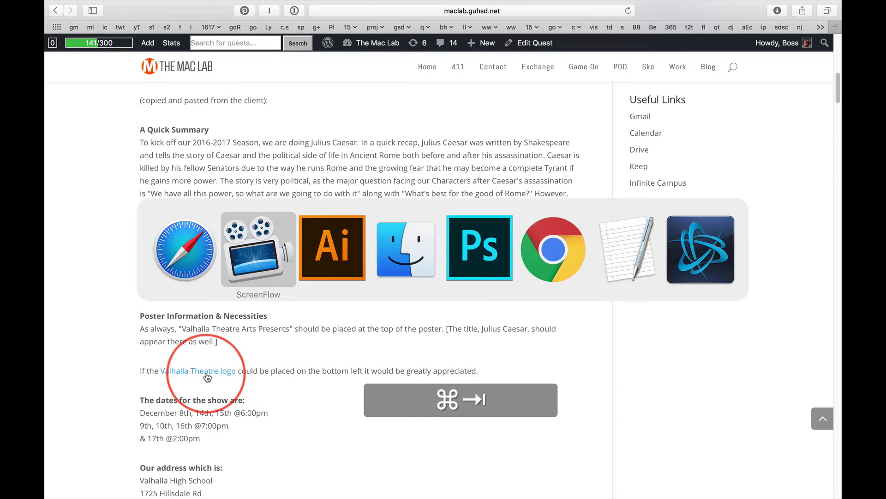
key("super+Tab")
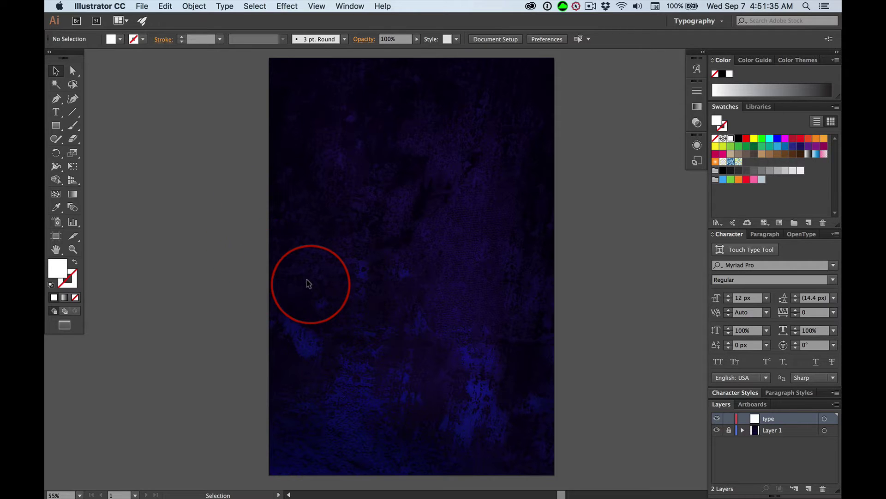
key("super+Tab")
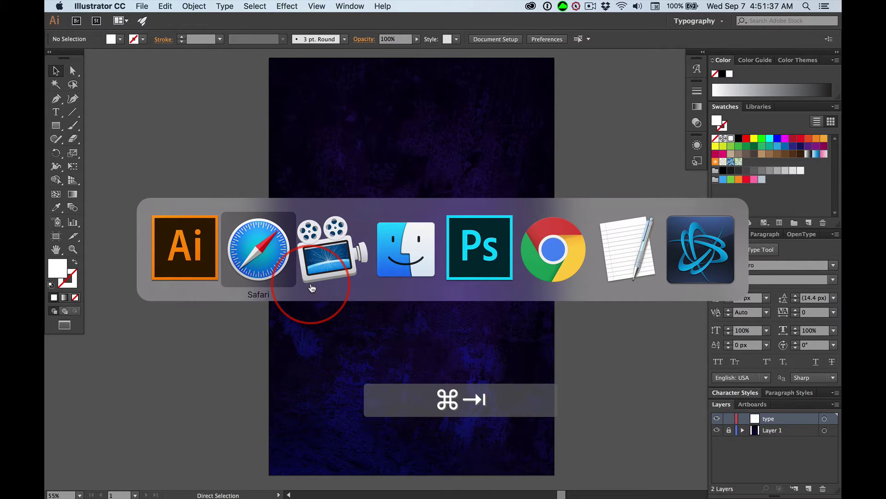
key("super+Tab")
key("super+Tab")
key("super+Tab")
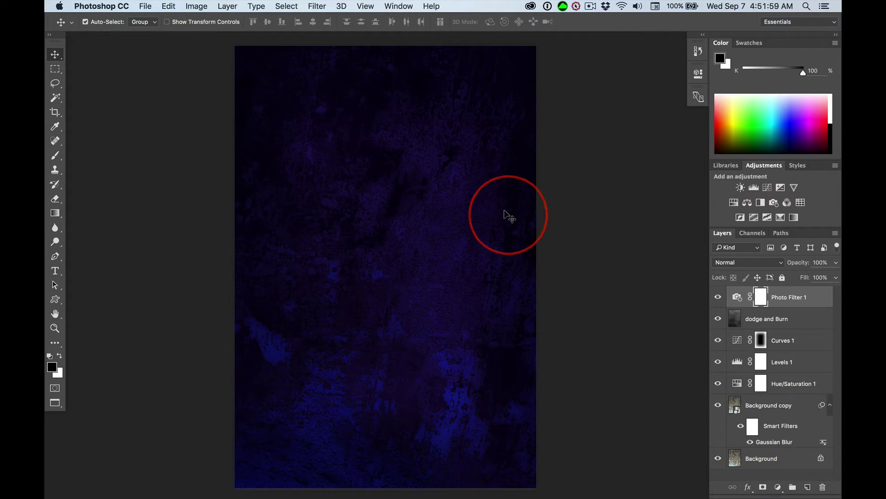
key("super+Tab")
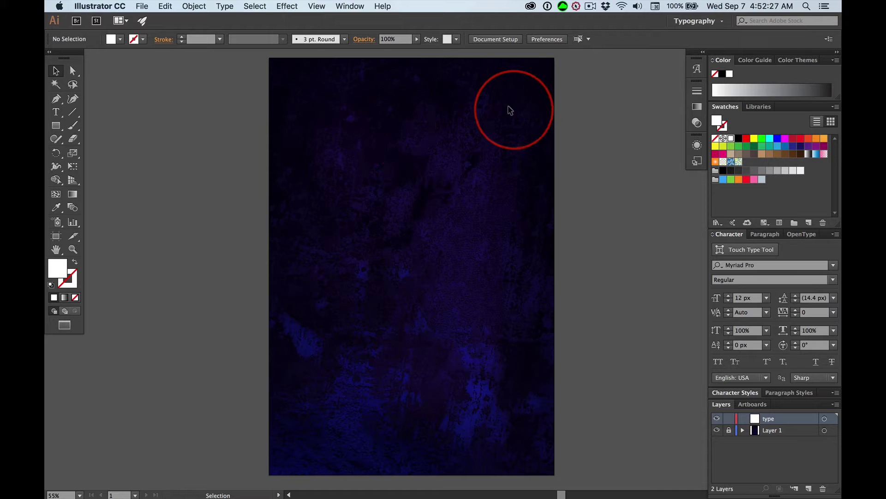
key("super+Tab")
key("super+Tab")
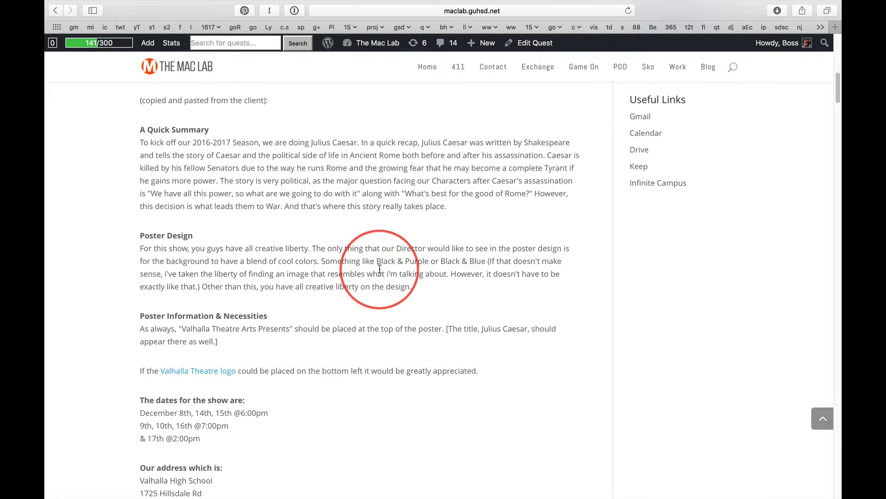
key("super+Tab")
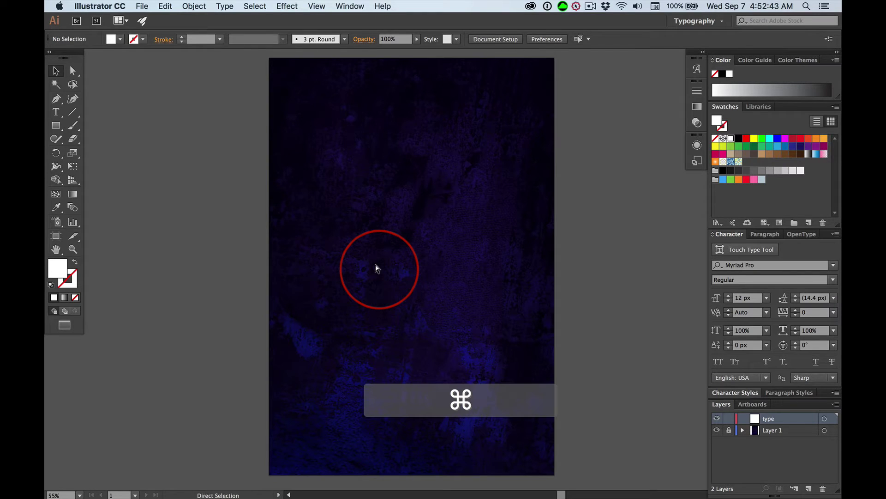
Look through the open juliusCaesar13x19.ai and theatreLogo.ai documents in different screen modes, ending on theatreLogo.ai
key("super+grave")
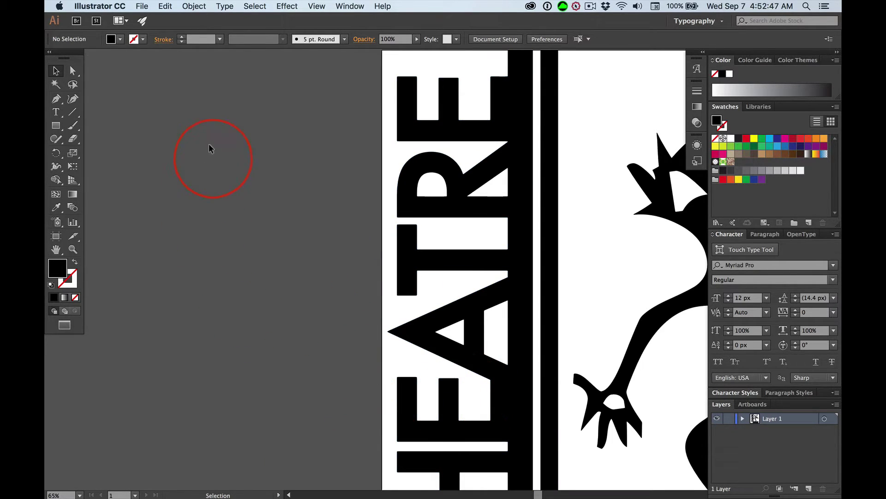
key("f")
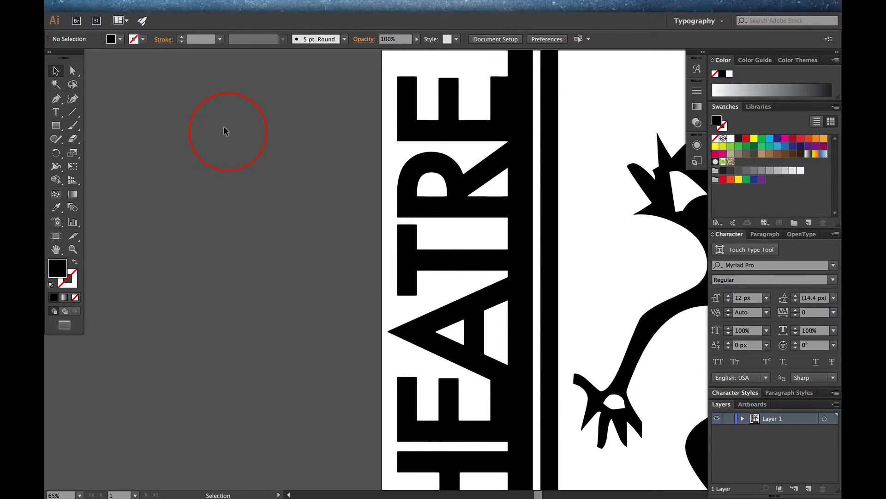
key("f")
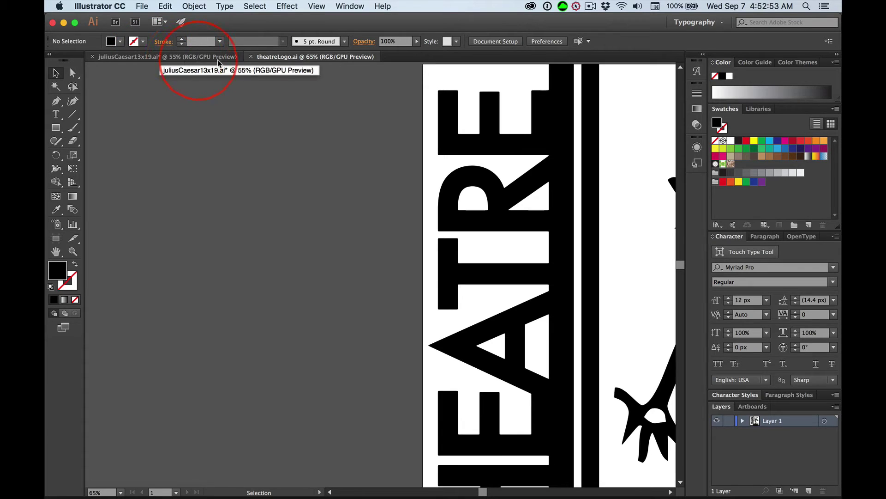
left_click(183, 61)
left_click(286, 57)
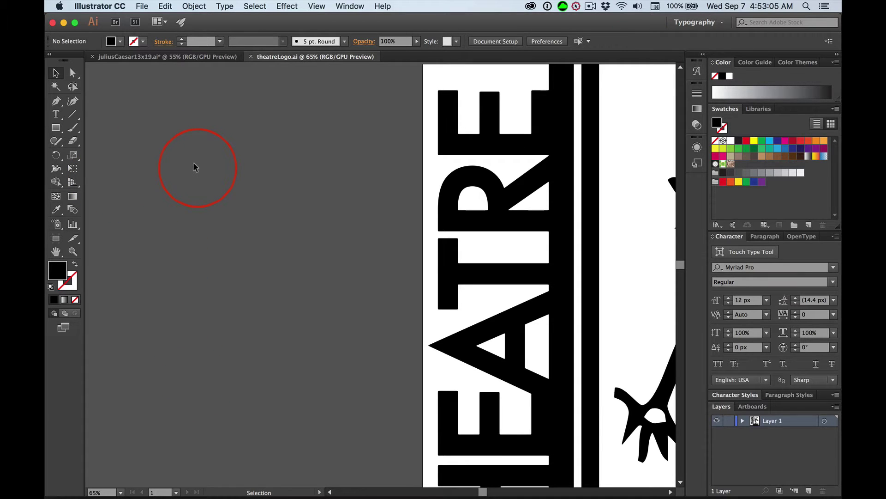
key("f")
key("super+grave")
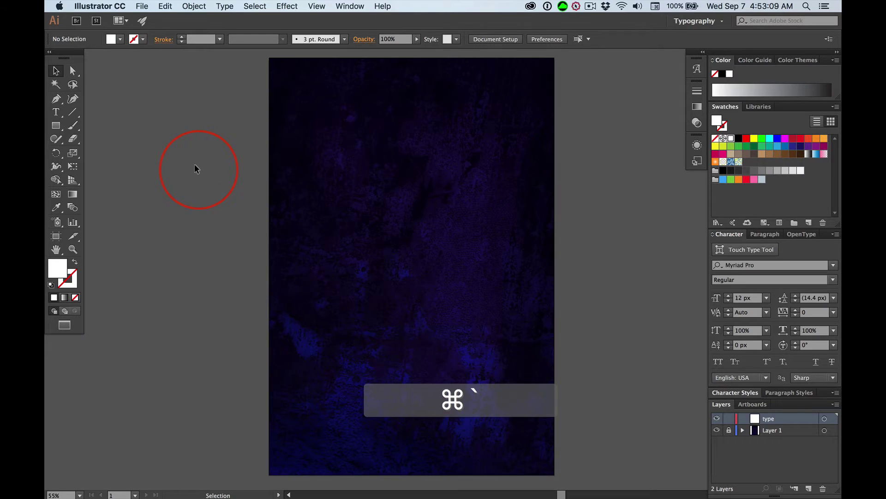
key("super+grave")
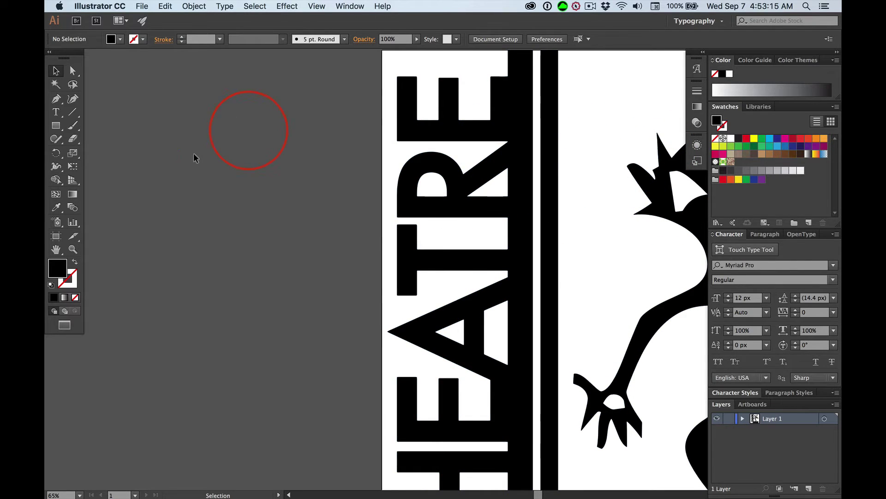
Copy the whole Valhalla Theatre logo group from theatreLogo.ai and paste it into the juliusCaesar13x19.ai poster
key("super+0")
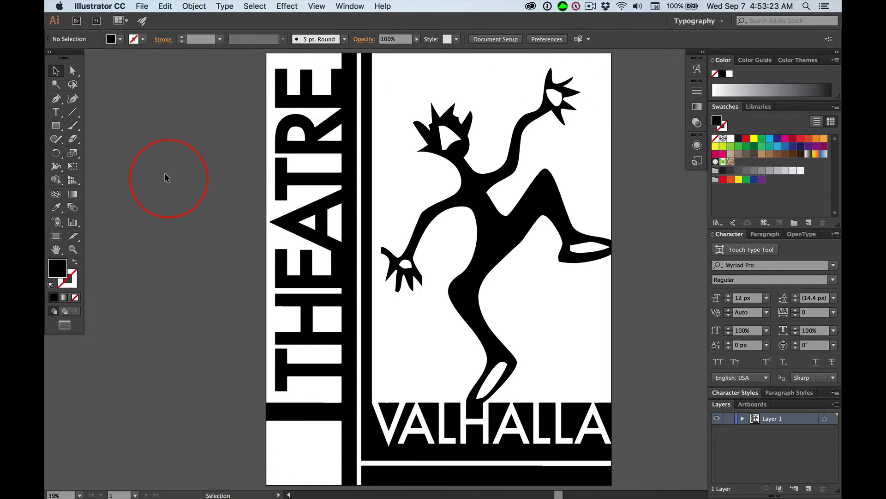
left_click(348, 115)
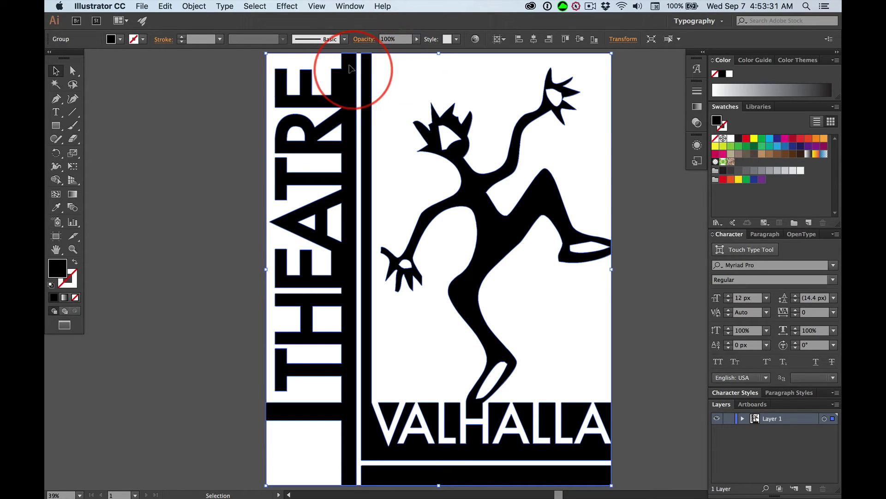
key("super+c")
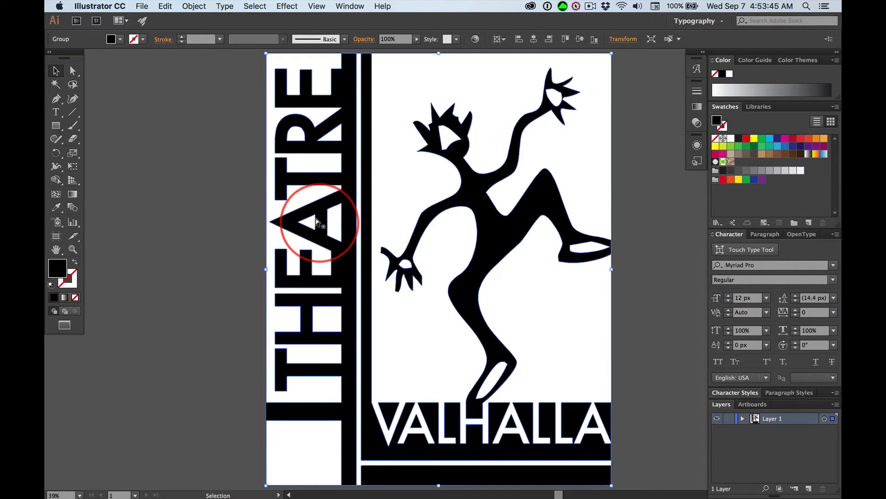
key("super+grave")
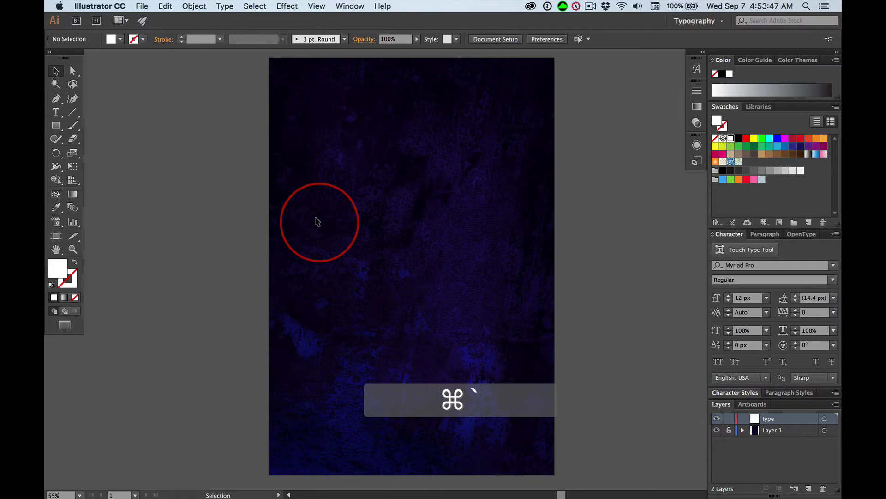
key("super+v")
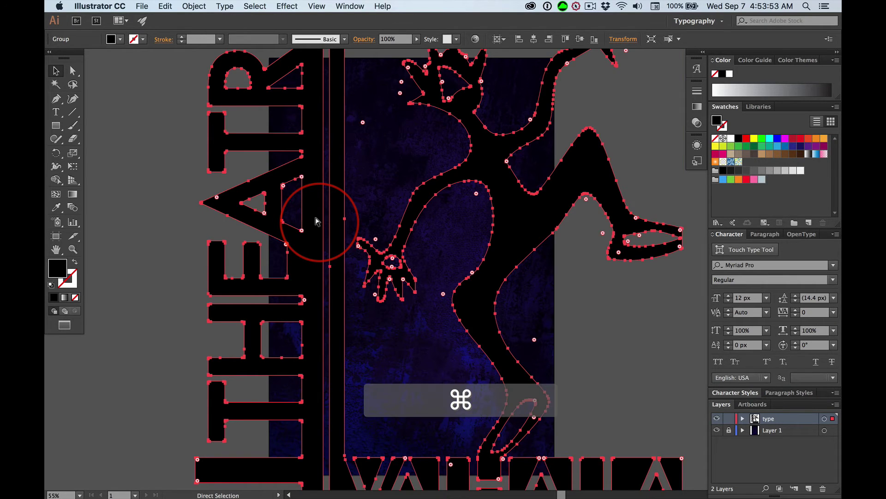
Scale the pasted logo down to under a quarter of the poster's width and place it inside the poster's bottom-left corner
key("super+minus")
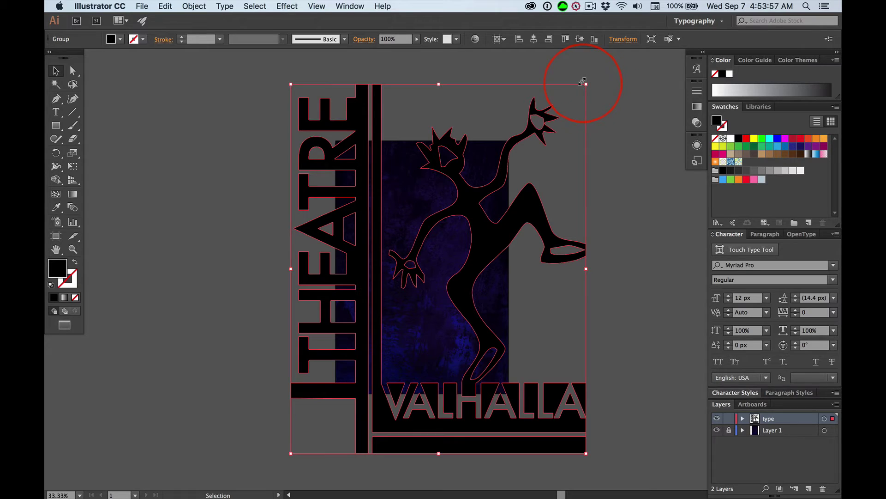
left_click_drag(582, 82, 339, 395)
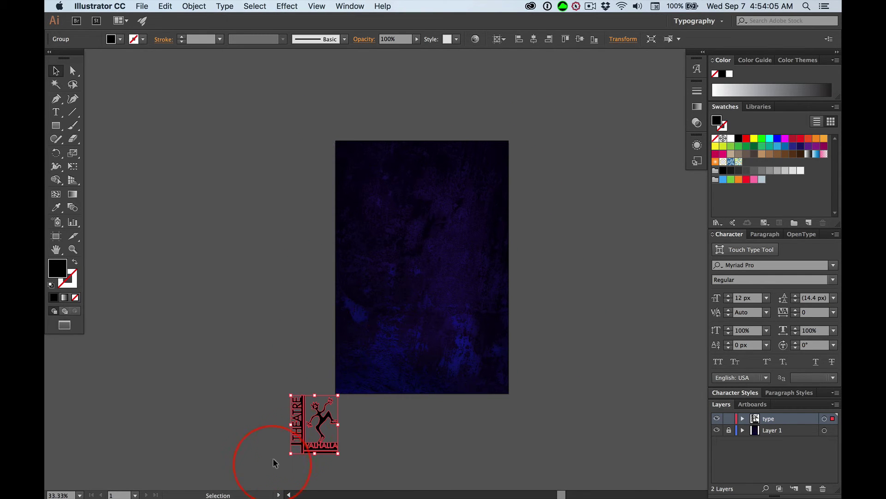
left_click_drag(296, 414, 348, 349)
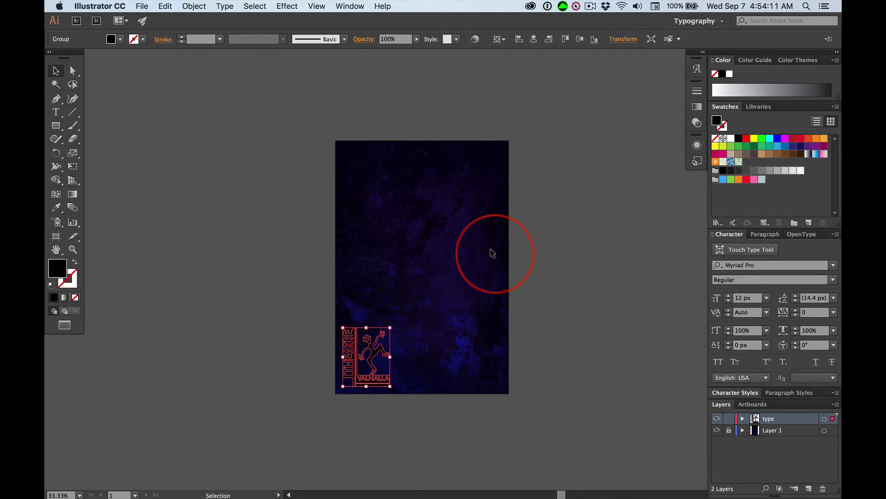
key("super+0")
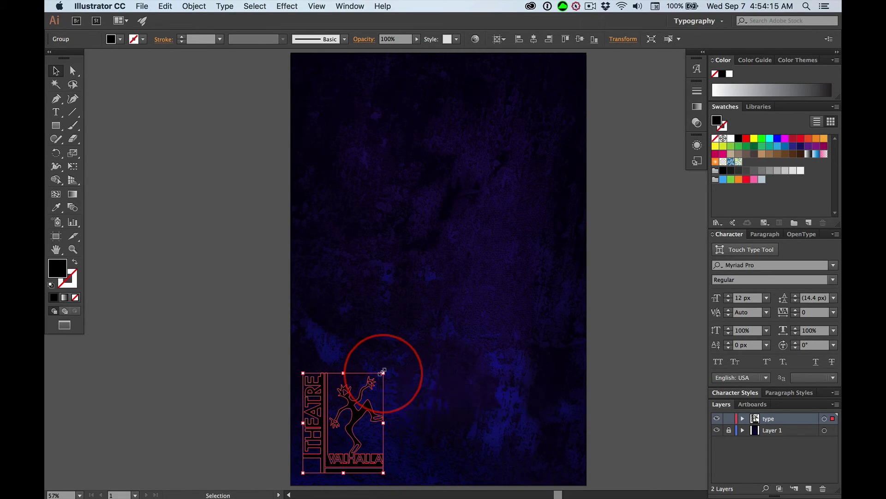
left_click_drag(384, 372, 370, 389)
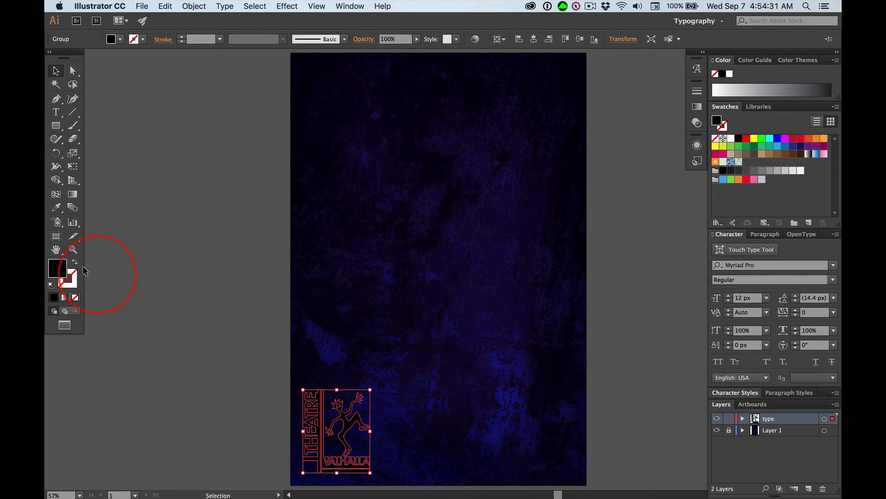
left_click(212, 424)
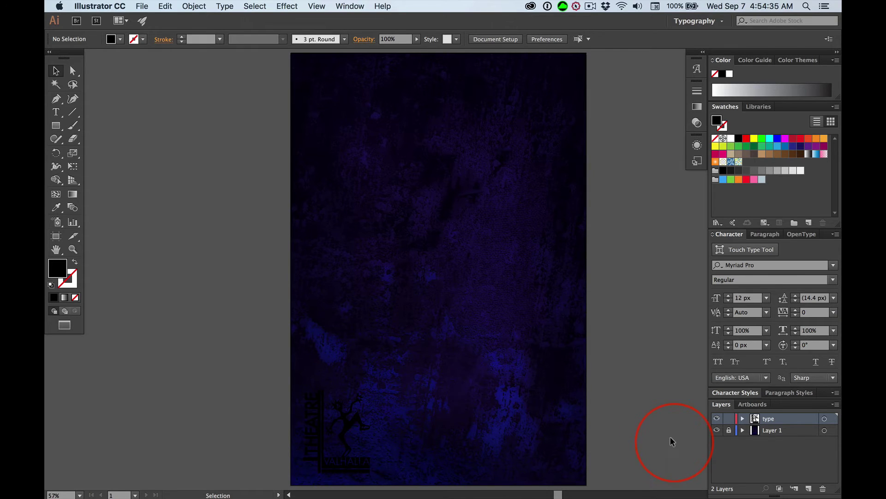
Change the theatre logo's fill color to white
left_click(351, 420)
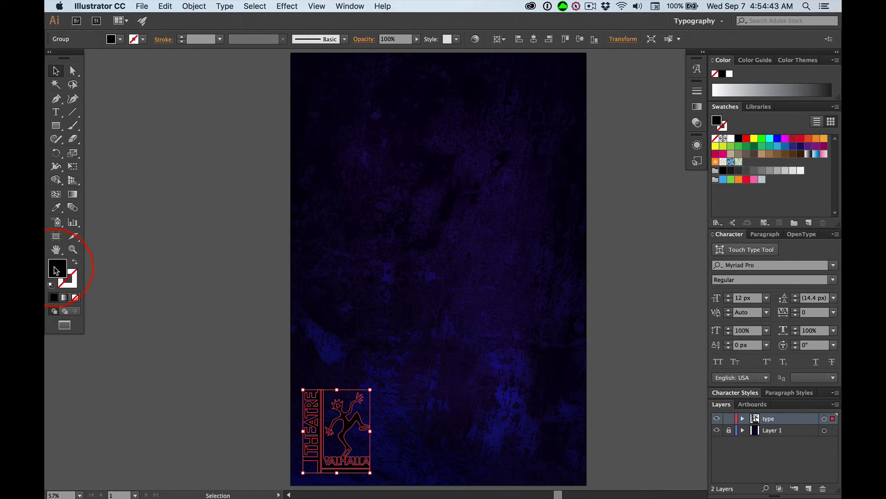
double_click(56, 268)
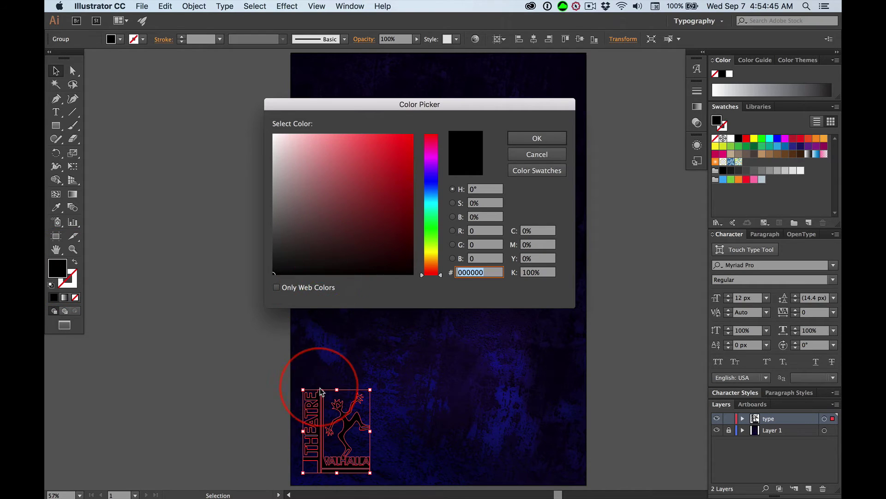
left_click_drag(279, 140, 262, 114)
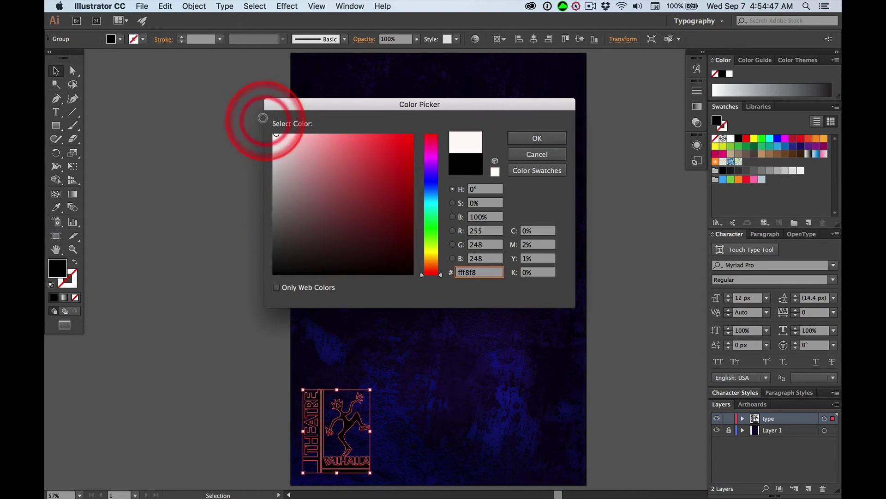
left_click(536, 139)
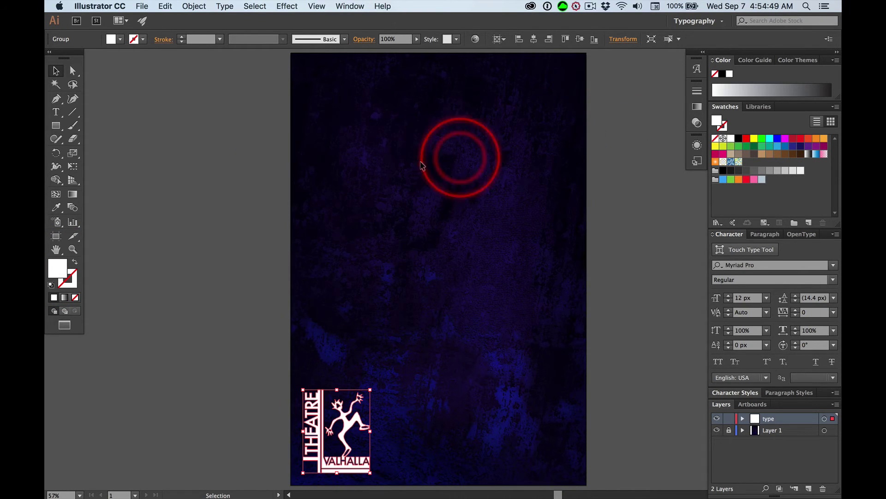
left_click(320, 383)
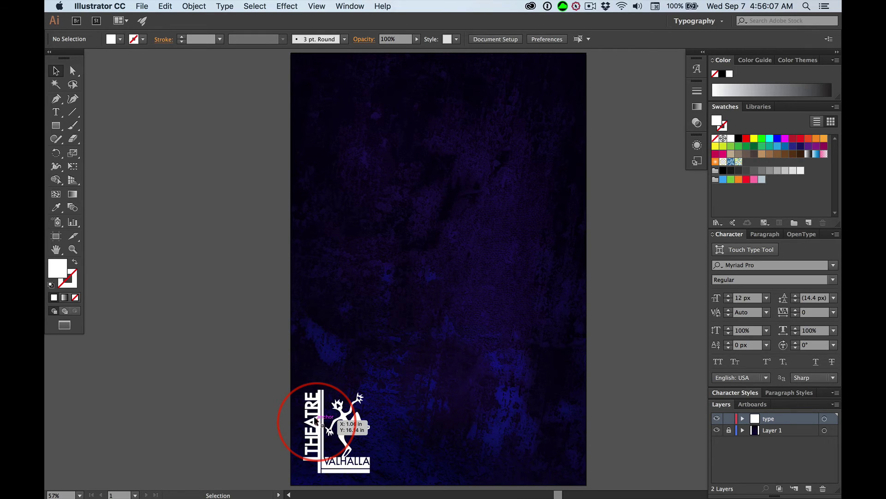
Rename the "type" layer as "logo" and lock it
double_click(769, 419)
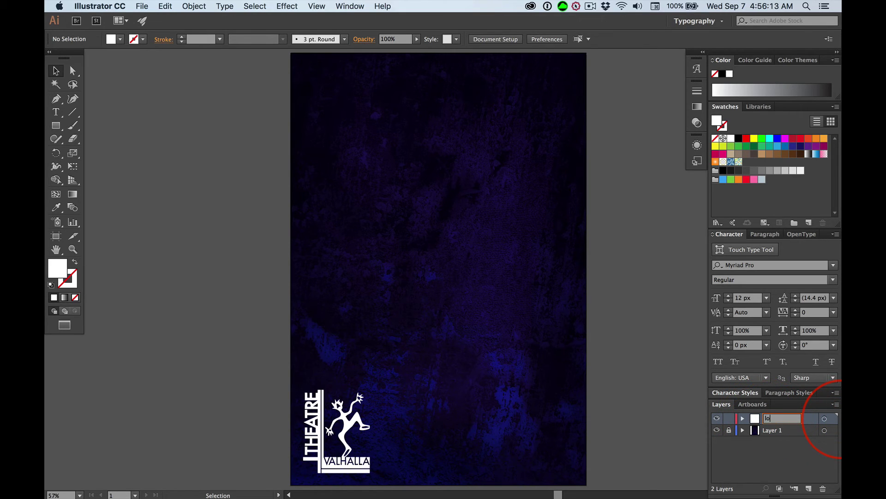
key("Return")
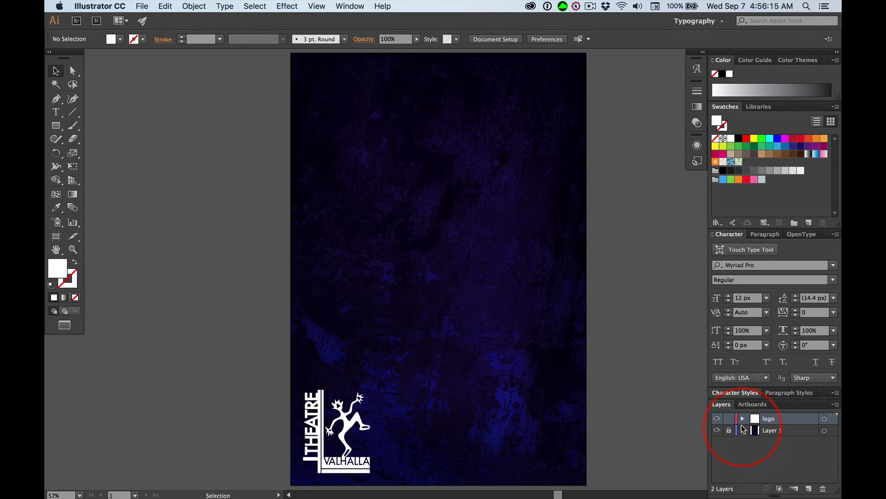
left_click(729, 419)
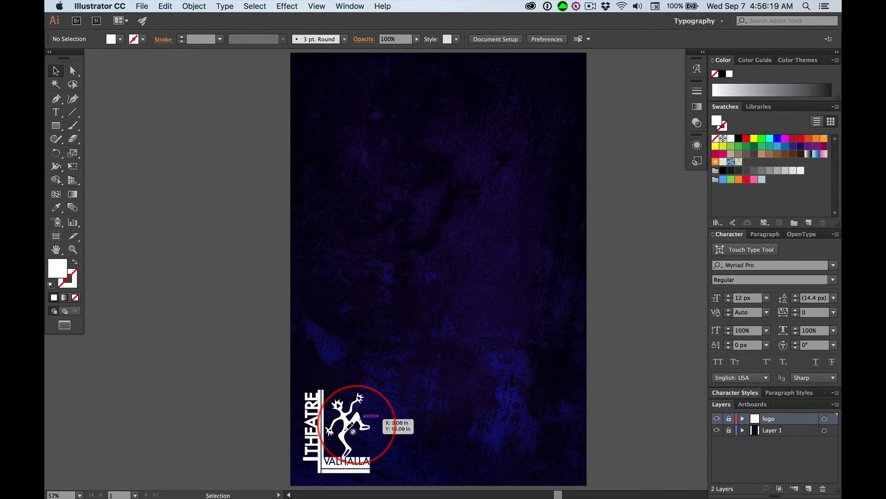
Create a new layer above the logo layer and name it "title"
left_click(809, 490)
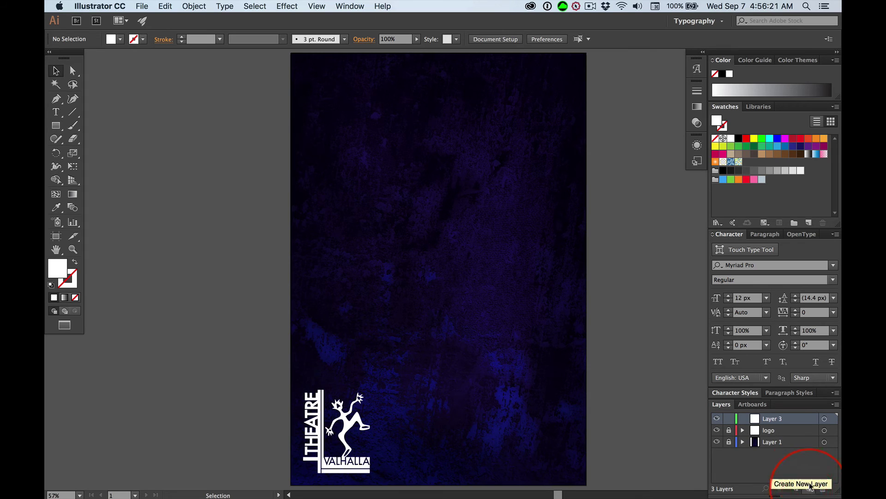
double_click(781, 418)
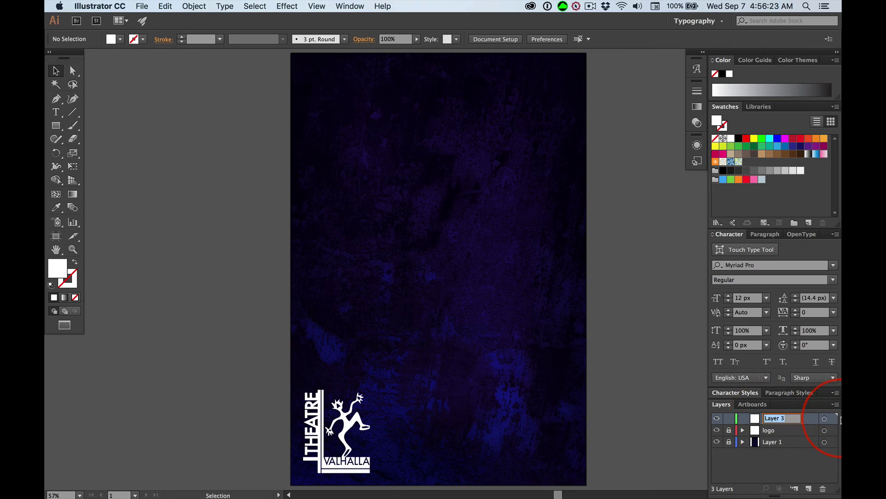
type("title")
key("Return")
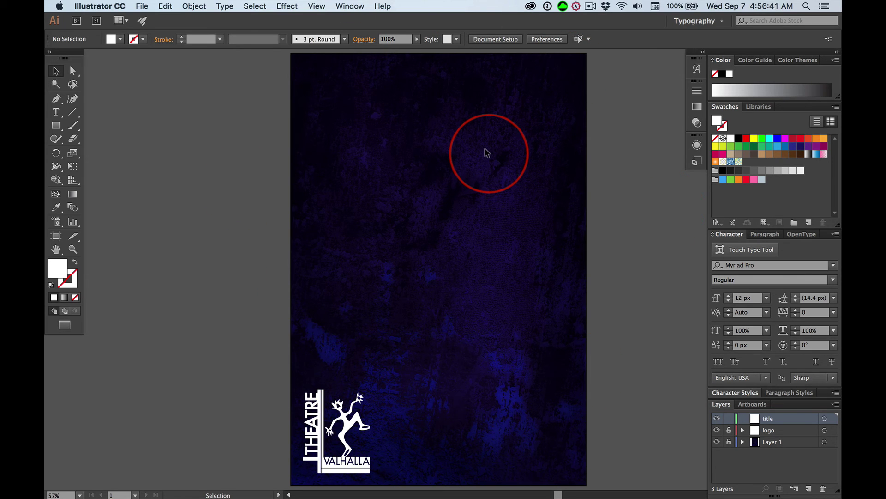
left_click(105, 8)
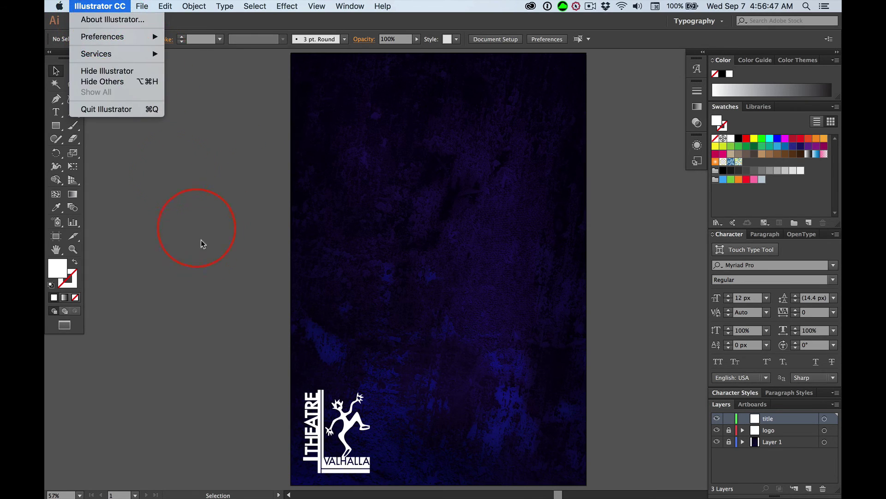
left_click(208, 253)
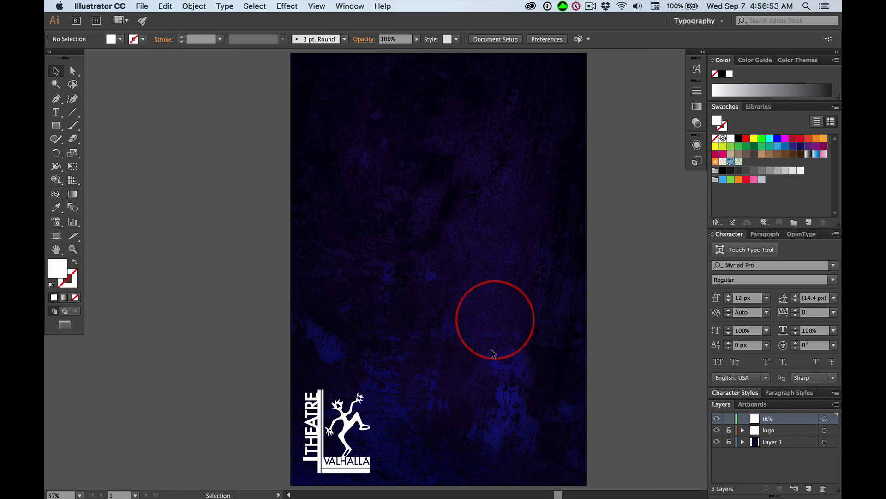
Switch to Safari, select the three lines of show dates and times in the client brief, and return to Illustrator
key("super+Tab")
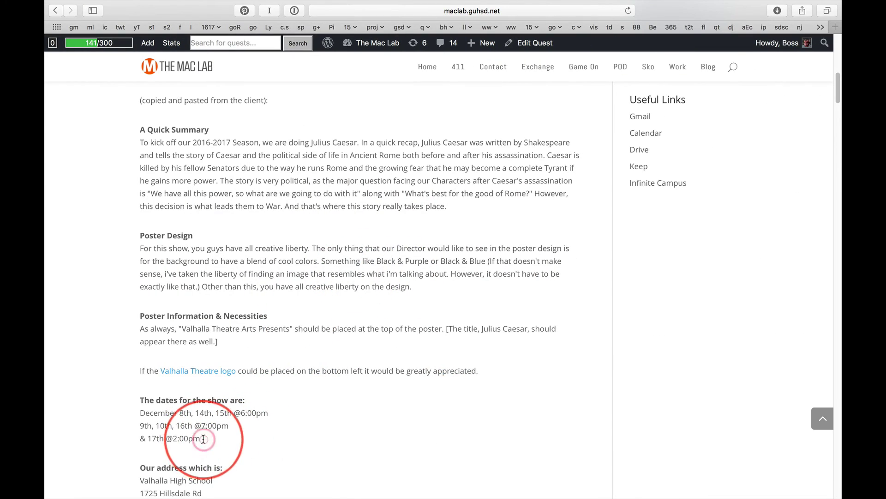
left_click_drag(201, 441, 171, 417)
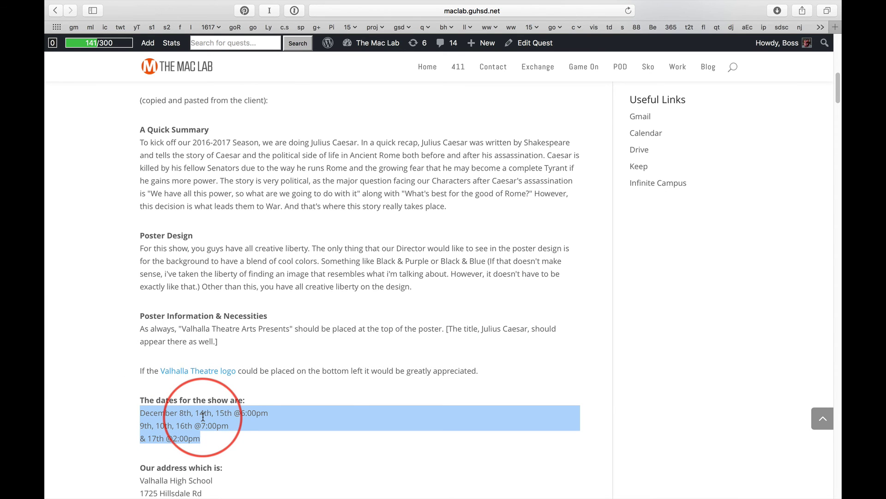
key("super+Tab")
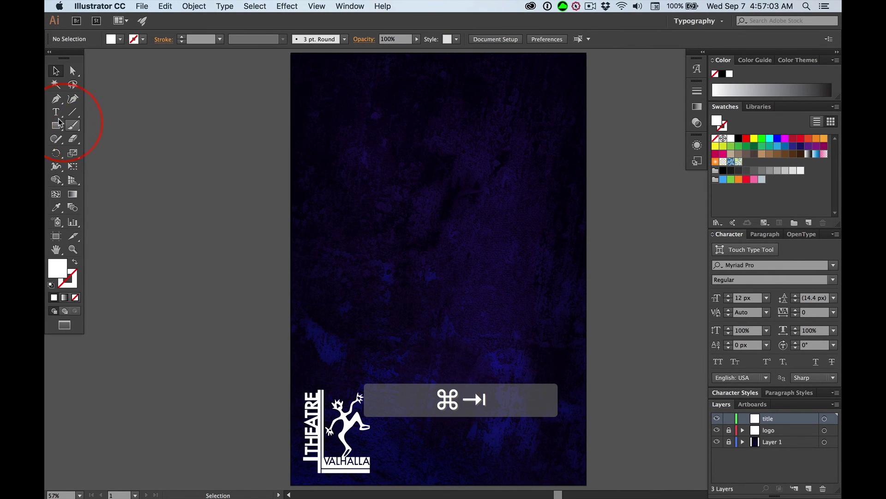